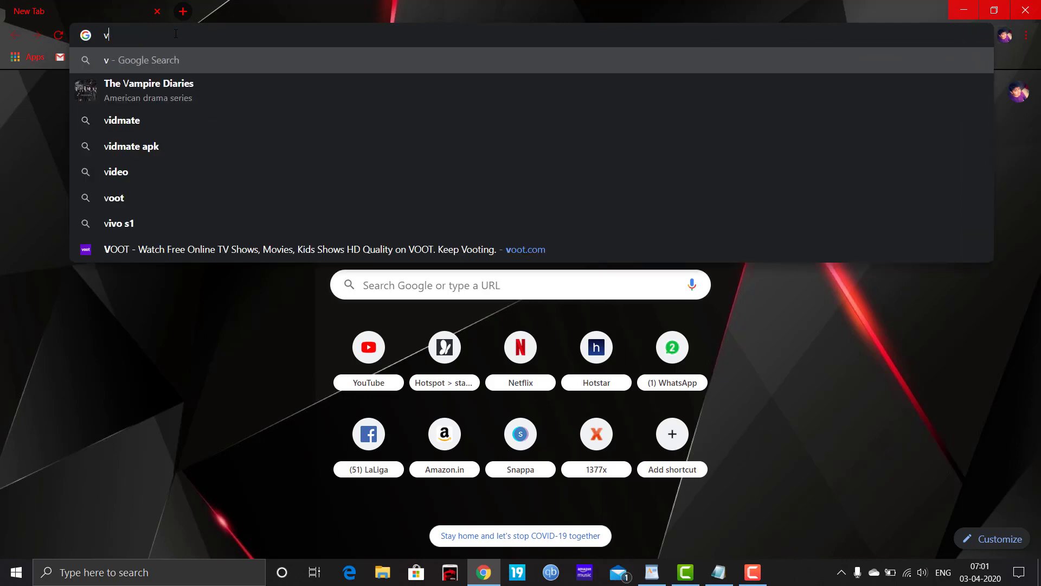
- Run a Google search in Chrome for 'google play store new version'
{"action": "key", "text": "BackSpace"}
{"action": "type", "text": "gool"}
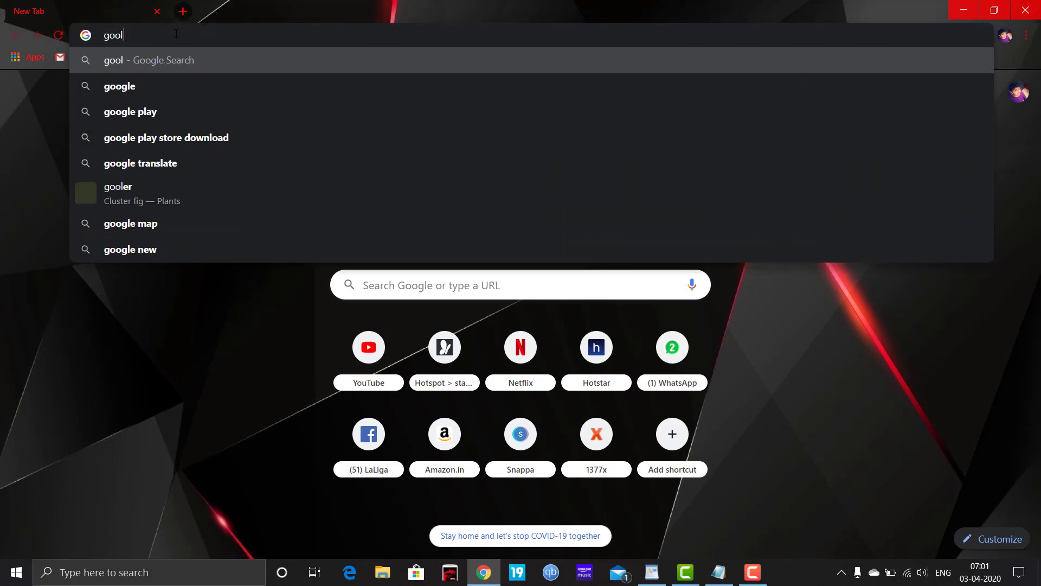
{"action": "type", "text": "e play s"}
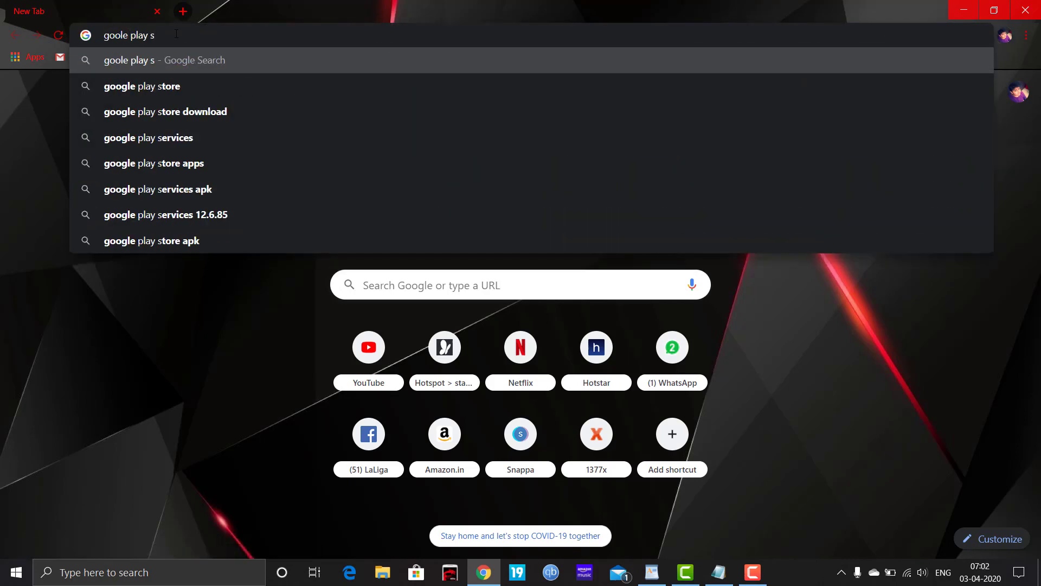
{"action": "type", "text": "tore new "}
{"action": "type", "text": "vr"}
{"action": "key", "text": "Down"}
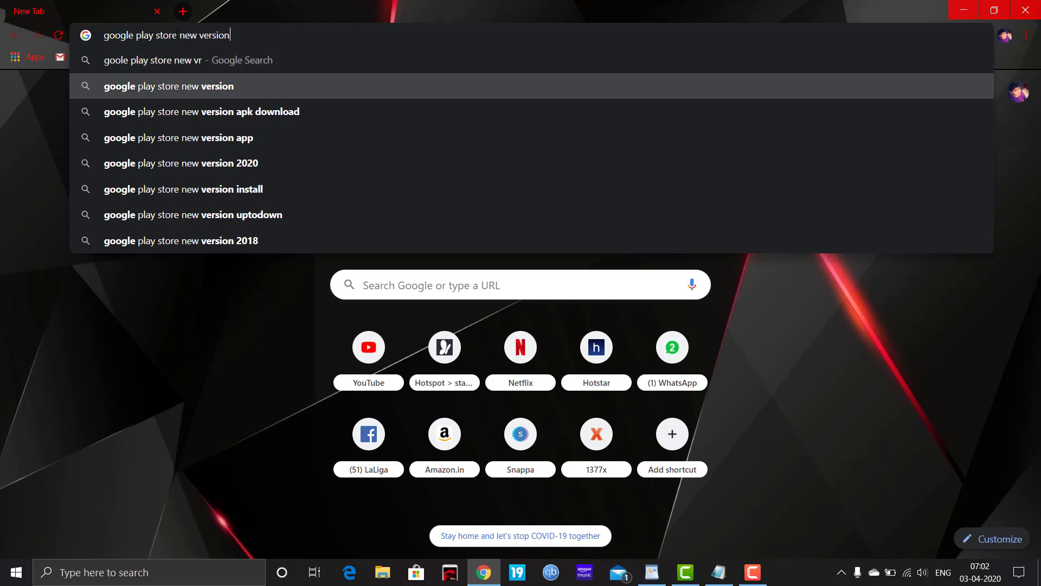
{"action": "key", "text": "Return"}
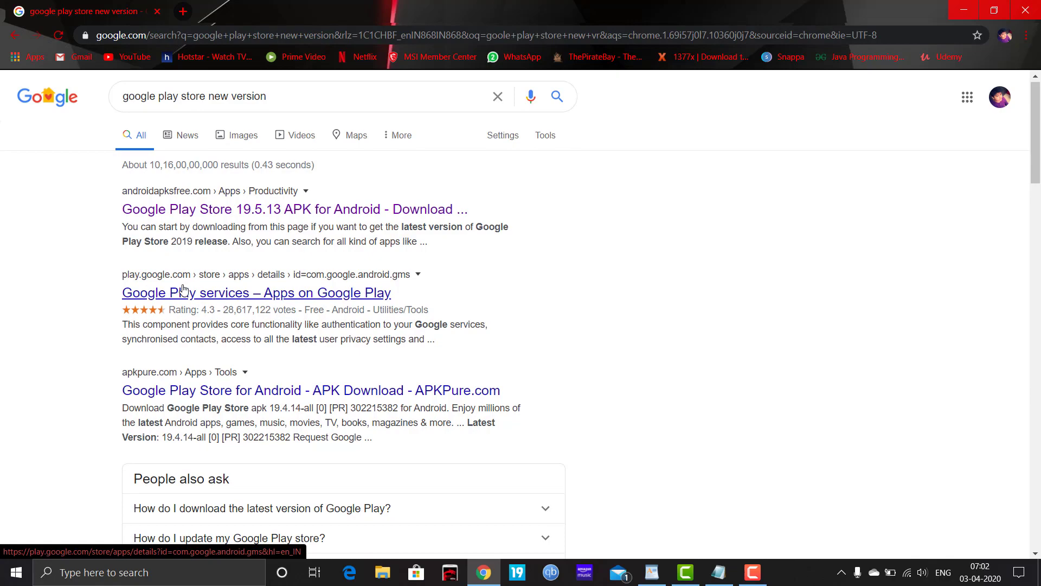
{"action": "scroll", "coordinate": [172, 285], "scroll_direction": "down", "scroll_amount": 2}
{"action": "scroll", "coordinate": [175, 284], "scroll_direction": "down", "scroll_amount": 2}
{"action": "scroll", "coordinate": [181, 284], "scroll_direction": "down", "scroll_amount": 2}
{"action": "scroll", "coordinate": [184, 283], "scroll_direction": "down", "scroll_amount": 2}
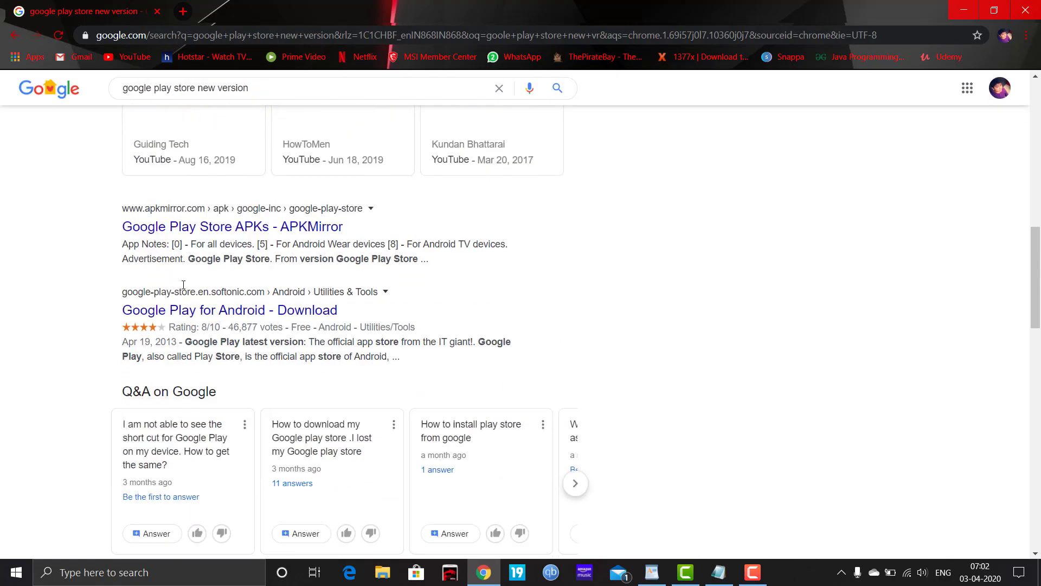
{"action": "scroll", "coordinate": [184, 285], "scroll_direction": "down", "scroll_amount": 3}
{"action": "scroll", "coordinate": [185, 287], "scroll_direction": "down", "scroll_amount": 2}
{"action": "scroll", "coordinate": [184, 287], "scroll_direction": "down", "scroll_amount": 2}
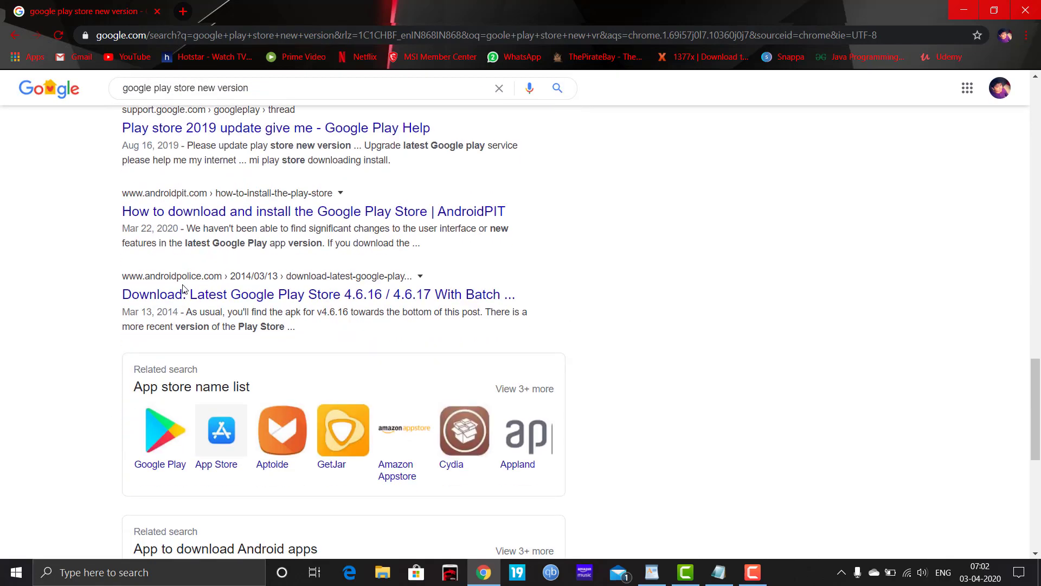
{"action": "scroll", "coordinate": [185, 288], "scroll_direction": "down", "scroll_amount": 2}
{"action": "scroll", "coordinate": [184, 287], "scroll_direction": "down", "scroll_amount": 2}
{"action": "scroll", "coordinate": [184, 287], "scroll_direction": "up", "scroll_amount": 4}
{"action": "scroll", "coordinate": [184, 287], "scroll_direction": "up", "scroll_amount": 5}
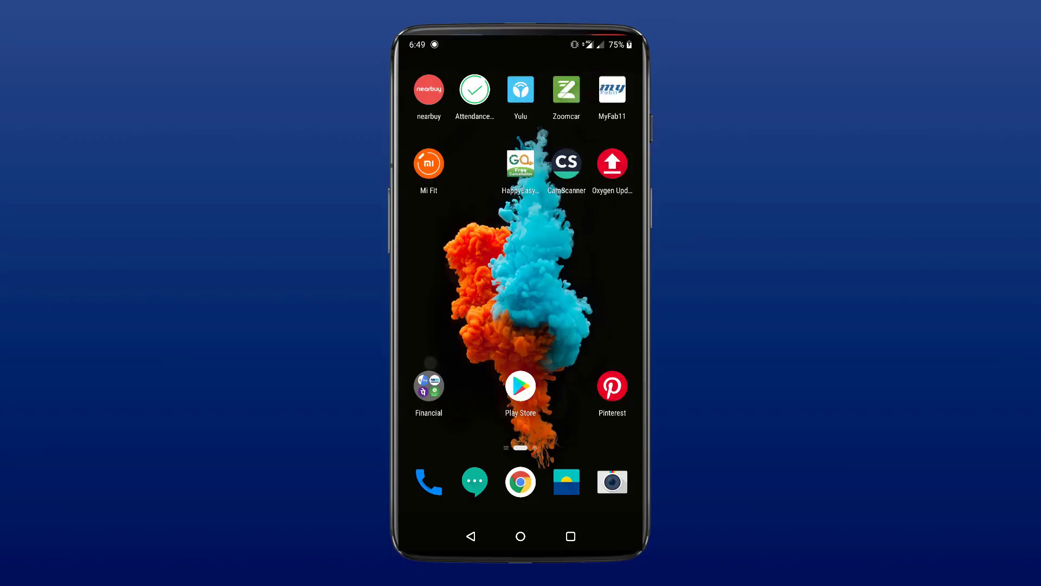
- Launch Google Play Store from the home screen and bring up its navigation menu
{"action": "left_click", "coordinate": [521, 387]}
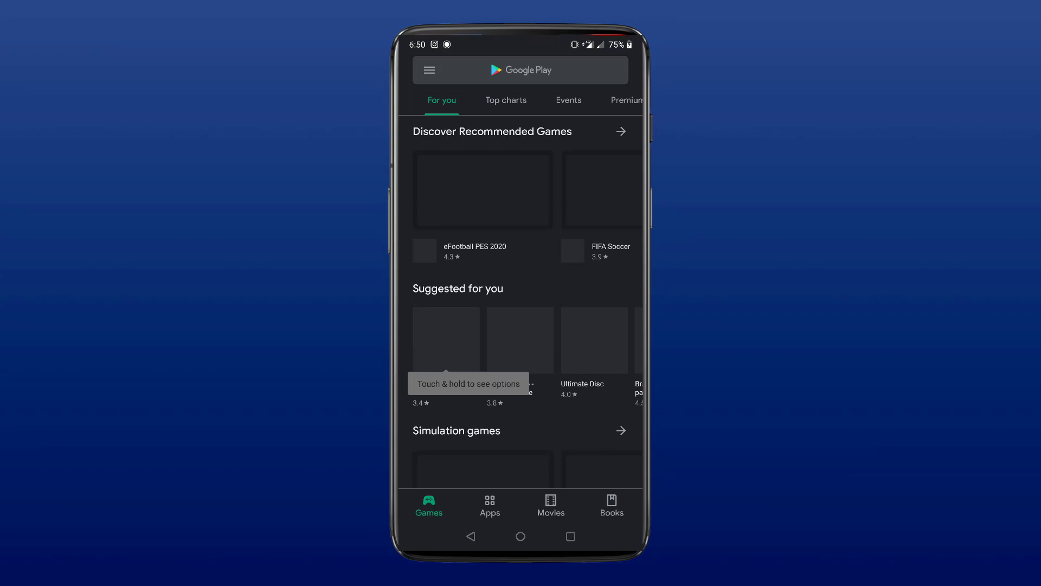
{"action": "left_click", "coordinate": [450, 339]}
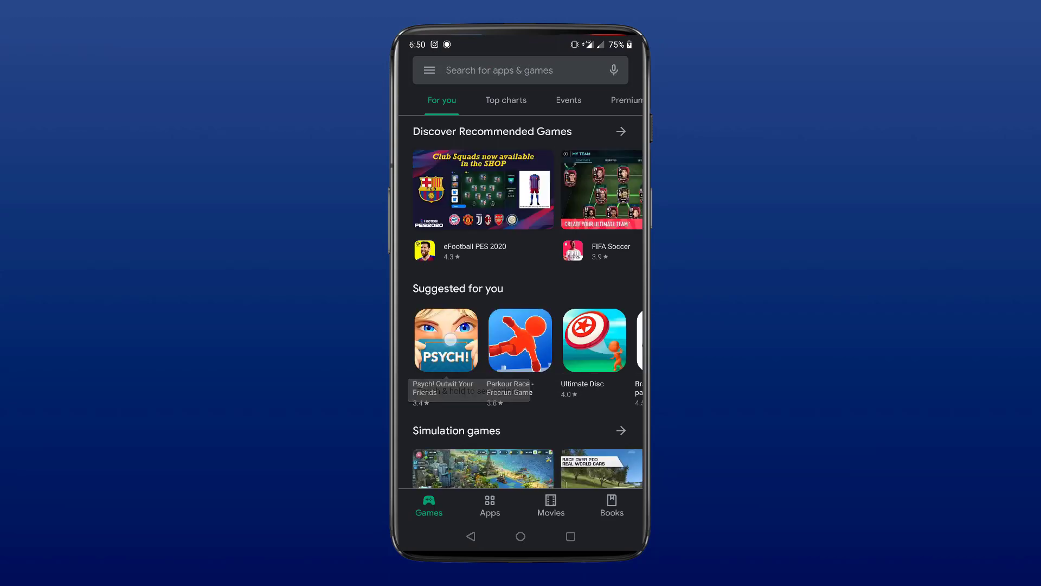
{"action": "left_click", "coordinate": [427, 286]}
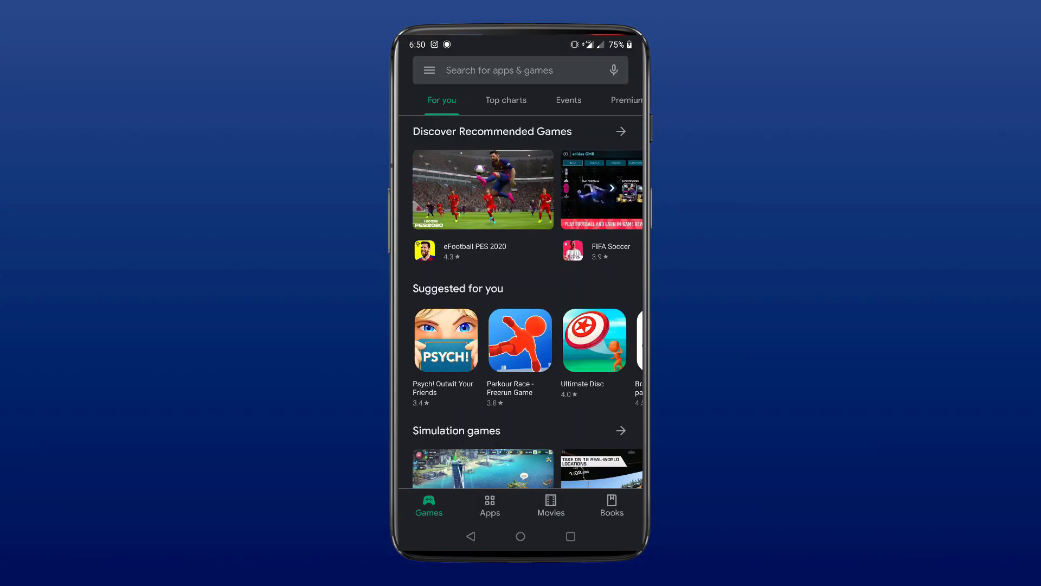
{"action": "left_click", "coordinate": [429, 70]}
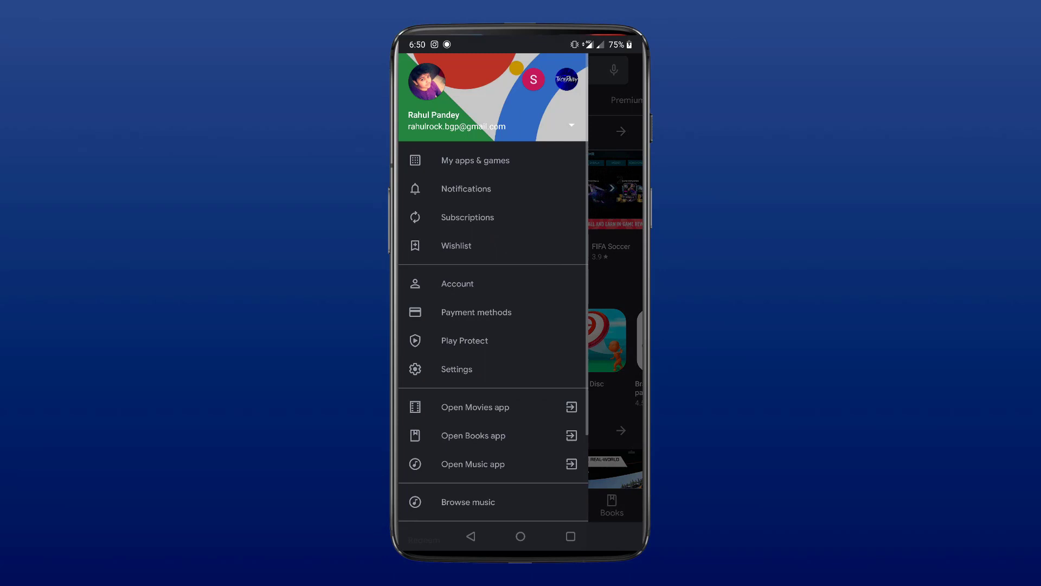
{"action": "left_click_drag", "start_coordinate": [551, 358], "coordinate": [551, 268]}
- From Play Store Settings, run the version check, which reports the store is up to date
{"action": "left_click", "coordinate": [470, 276]}
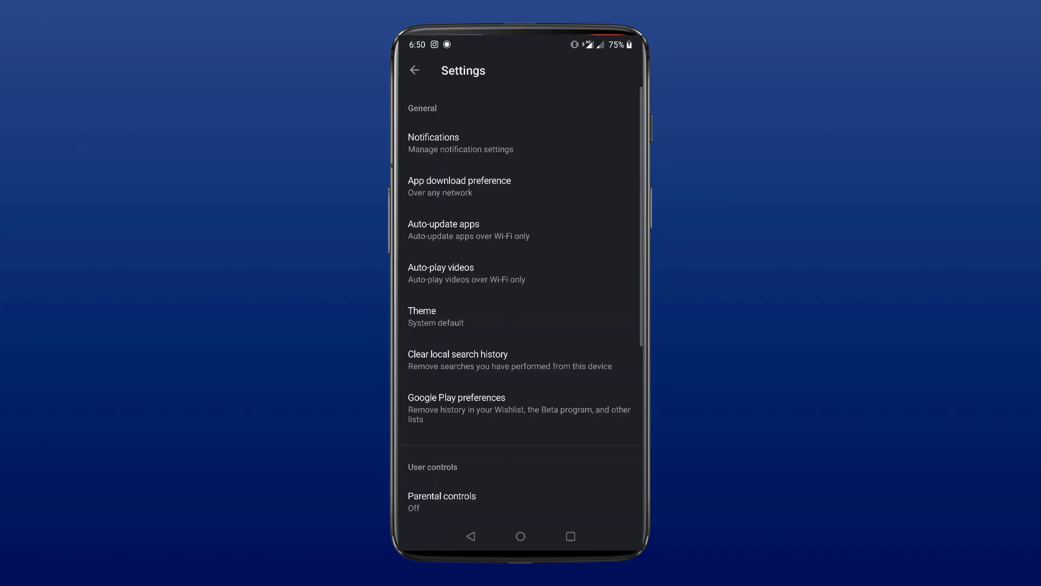
{"action": "left_click_drag", "start_coordinate": [577, 370], "coordinate": [609, 112]}
{"action": "left_click_drag", "start_coordinate": [589, 288], "coordinate": [599, 248]}
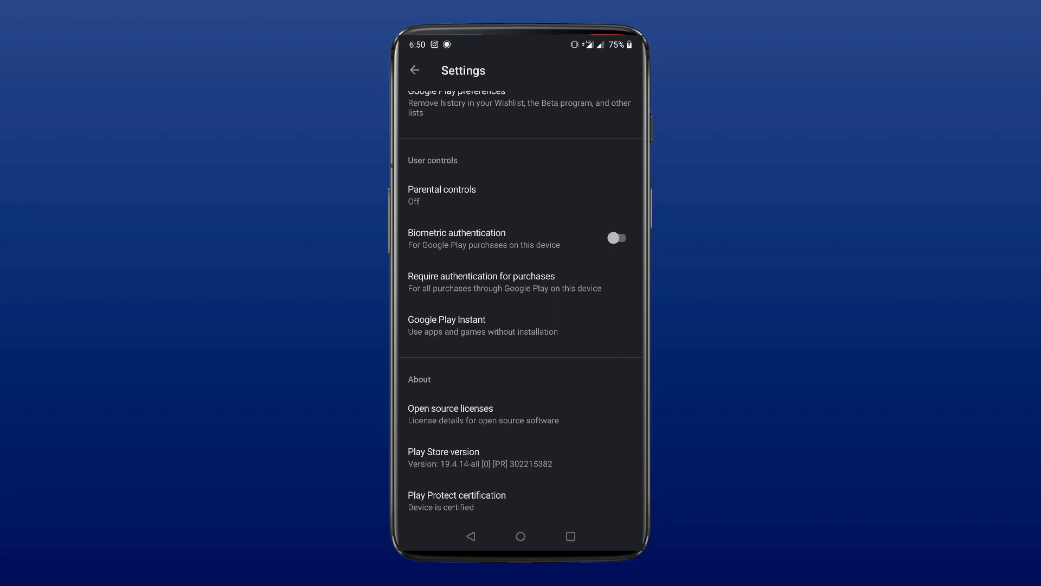
{"action": "left_click", "coordinate": [507, 459]}
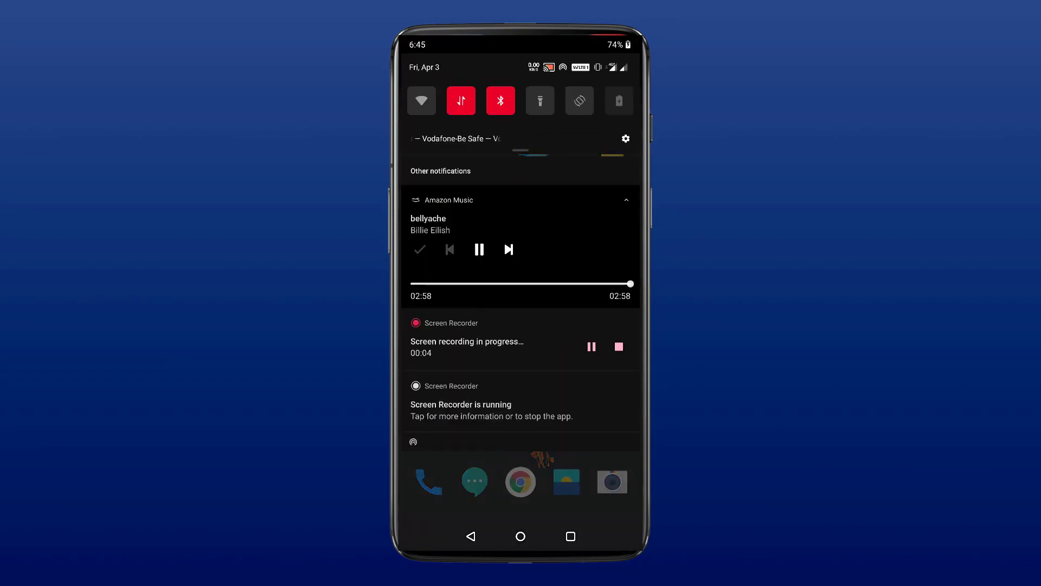
{"action": "scroll", "coordinate": [522, 326], "scroll_direction": "down", "scroll_amount": 5}
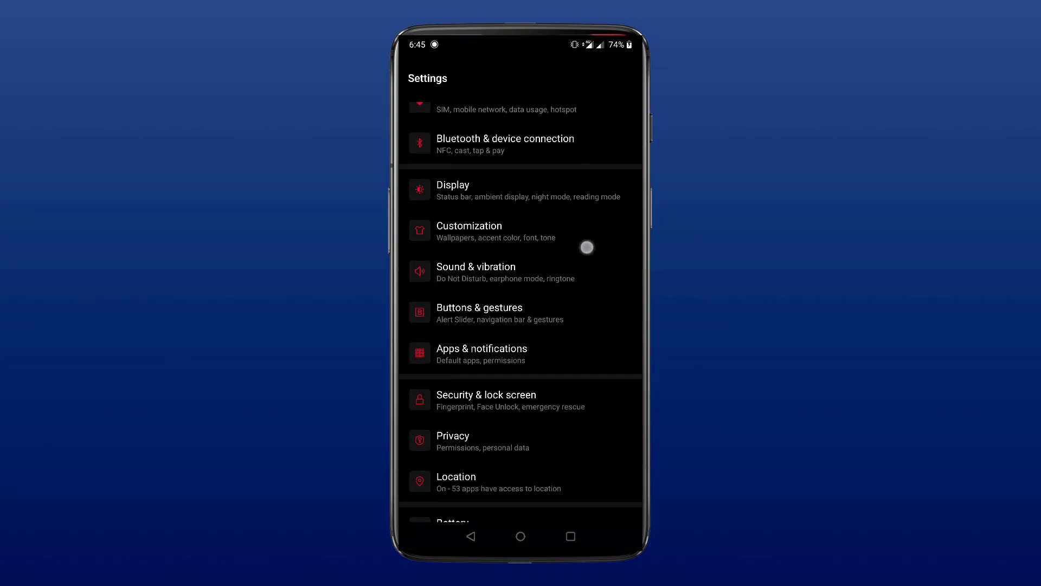
- Show the full installed apps list under Apps & notifications in Android Settings
{"action": "left_click", "coordinate": [537, 360]}
{"action": "left_click", "coordinate": [583, 248]}
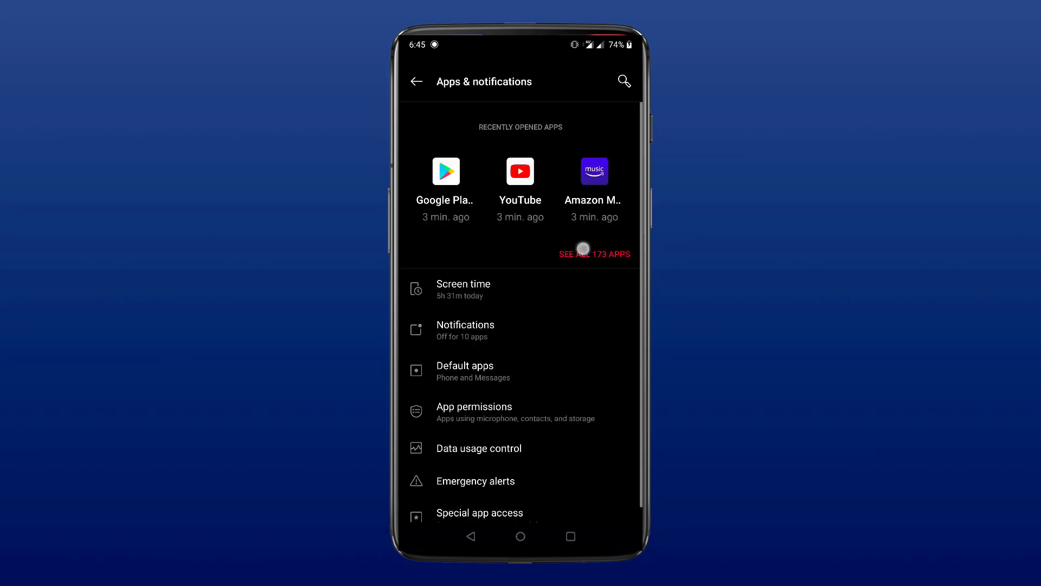
{"action": "scroll", "coordinate": [560, 194], "scroll_direction": "down", "scroll_amount": 3}
{"action": "scroll", "coordinate": [560, 194], "scroll_direction": "down", "scroll_amount": 5}
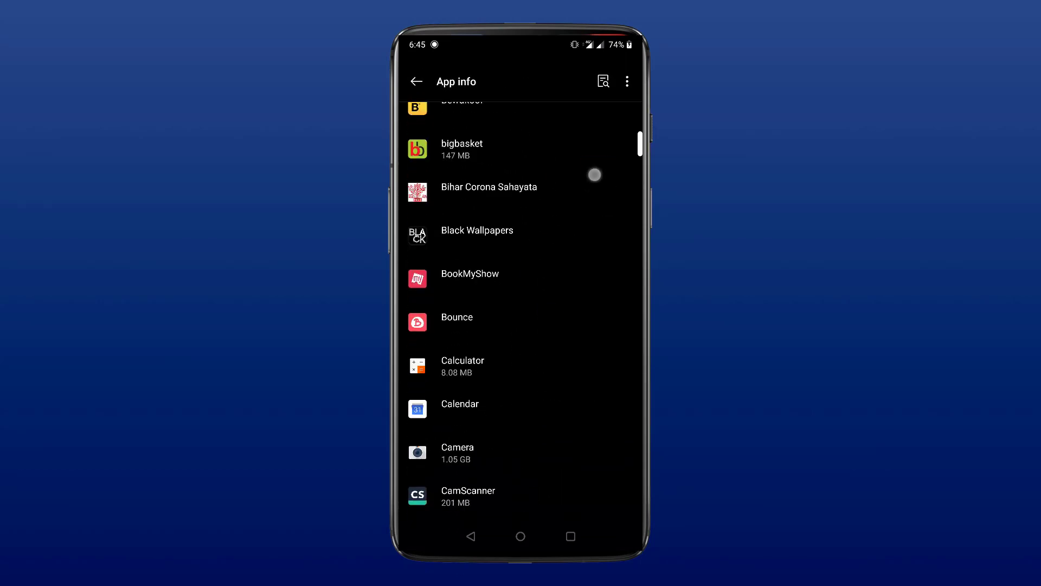
{"action": "scroll", "coordinate": [595, 171], "scroll_direction": "down", "scroll_amount": 3}
{"action": "scroll", "coordinate": [602, 161], "scroll_direction": "down", "scroll_amount": 3}
{"action": "scroll", "coordinate": [575, 402], "scroll_direction": "down", "scroll_amount": 3}
{"action": "scroll", "coordinate": [575, 402], "scroll_direction": "down", "scroll_amount": 3}
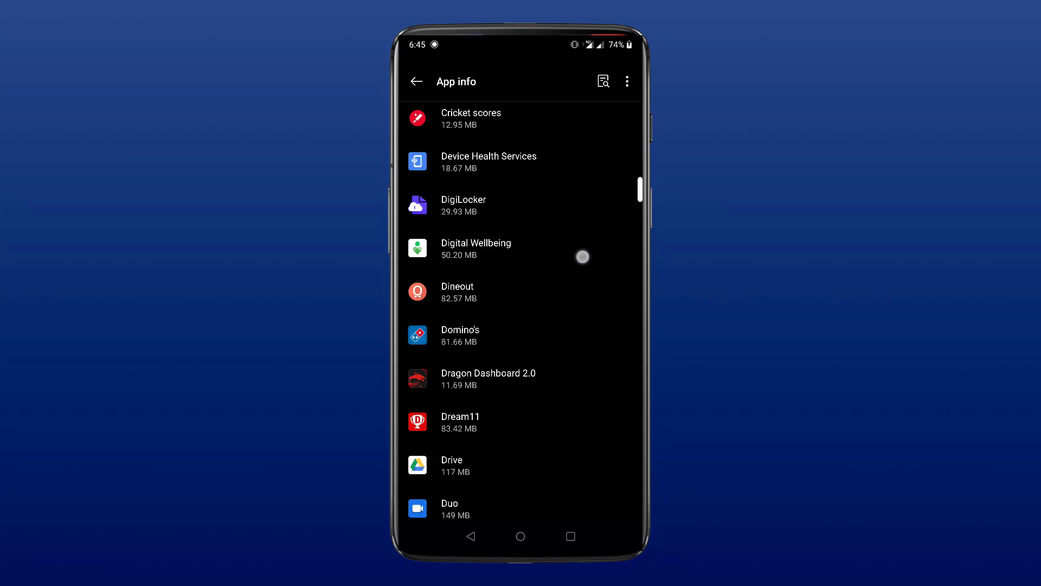
{"action": "scroll", "coordinate": [581, 256], "scroll_direction": "down", "scroll_amount": 2}
{"action": "scroll", "coordinate": [602, 200], "scroll_direction": "down", "scroll_amount": 3}
{"action": "scroll", "coordinate": [562, 404], "scroll_direction": "down", "scroll_amount": 5}
{"action": "scroll", "coordinate": [589, 226], "scroll_direction": "down", "scroll_amount": 5}
{"action": "scroll", "coordinate": [603, 179], "scroll_direction": "down", "scroll_amount": 2}
{"action": "scroll", "coordinate": [567, 272], "scroll_direction": "down", "scroll_amount": 2}
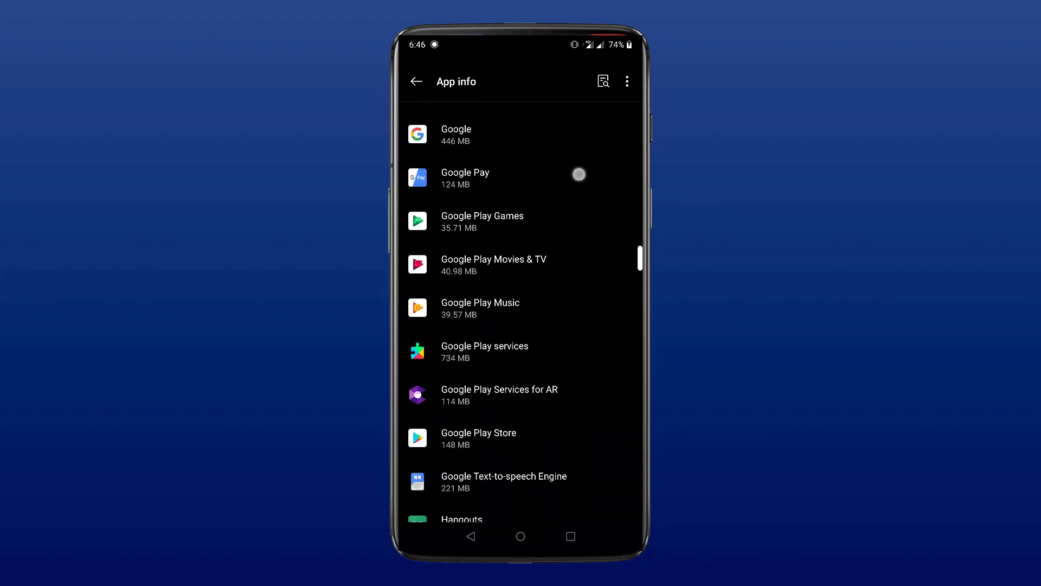
{"action": "scroll", "coordinate": [577, 172], "scroll_direction": "down", "scroll_amount": 2}
{"action": "scroll", "coordinate": [520, 309], "scroll_direction": "down", "scroll_amount": 1}
- Clear Google Play Store's cache and storage from its app info so both read 0 B
{"action": "left_click", "coordinate": [481, 303]}
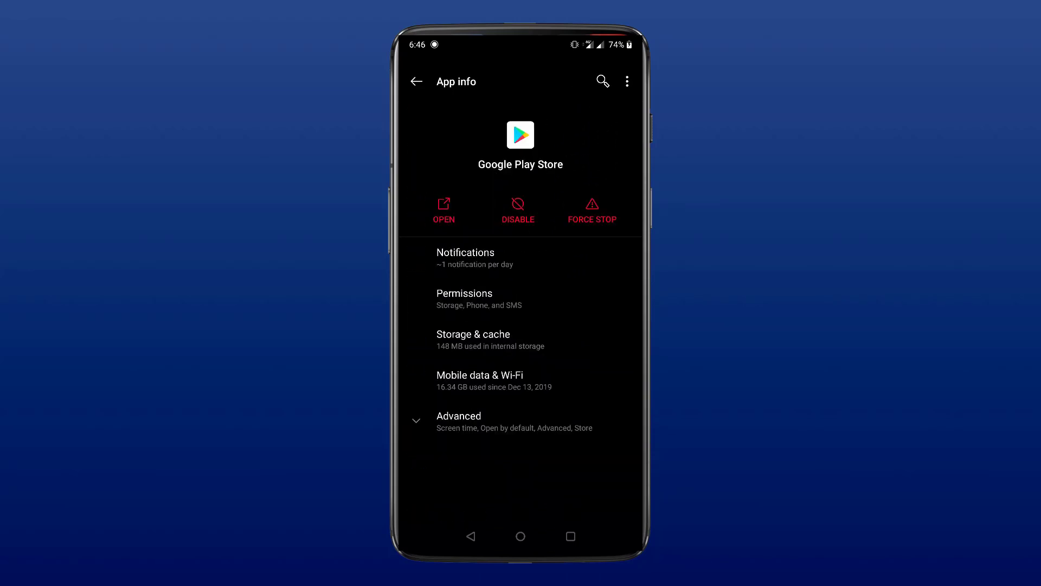
{"action": "left_click", "coordinate": [488, 340]}
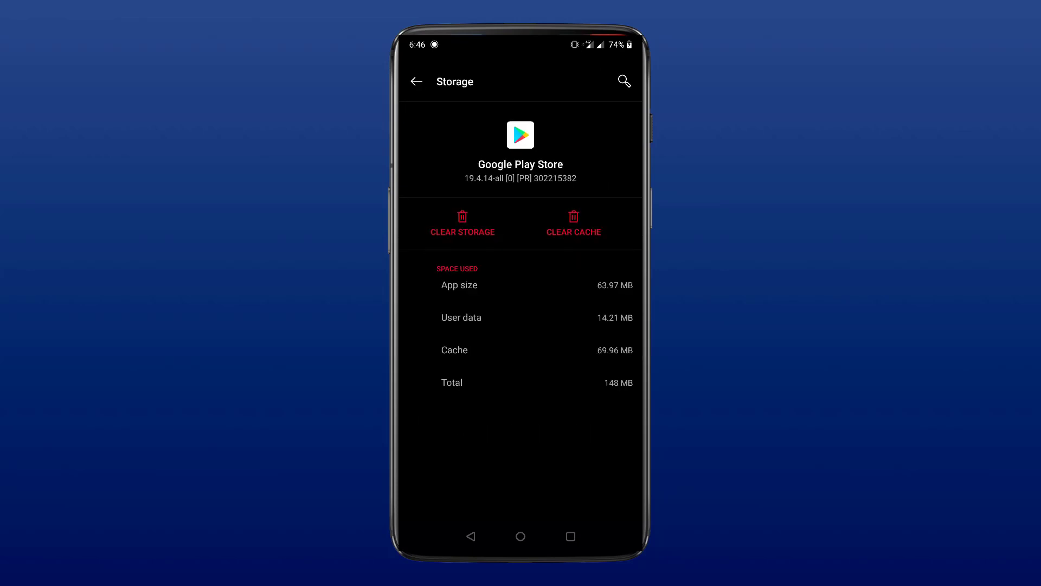
{"action": "left_click", "coordinate": [574, 224]}
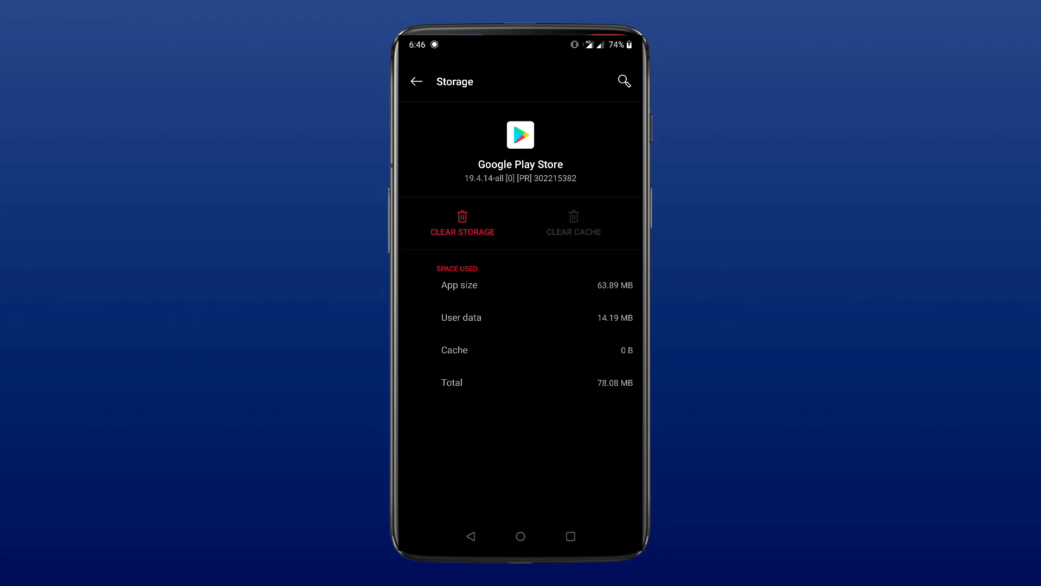
{"action": "left_click", "coordinate": [462, 224]}
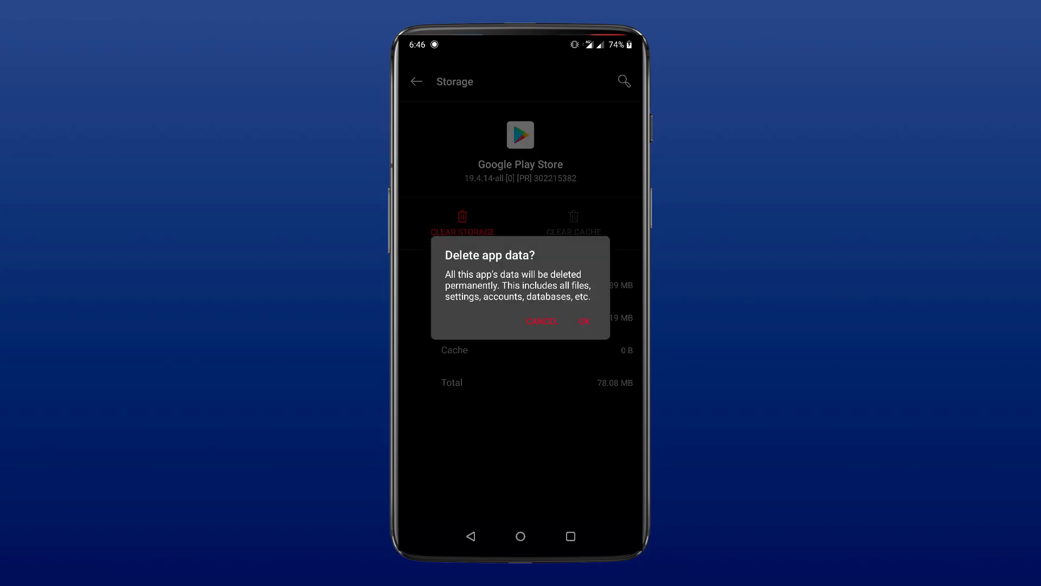
{"action": "left_click", "coordinate": [584, 321]}
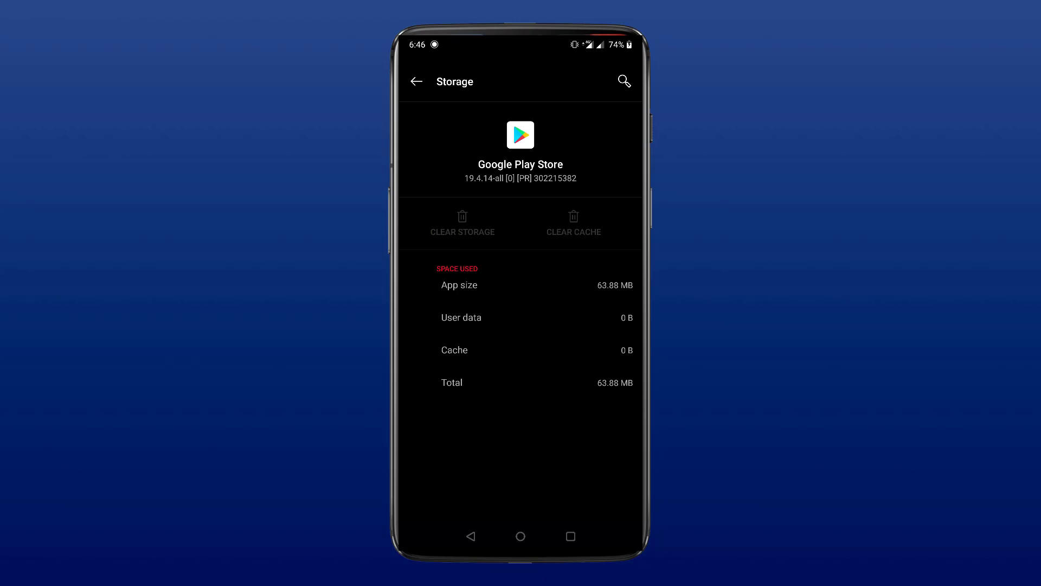
- Bring up the phone's power menu to restart the device
{"action": "left_click", "coordinate": [520, 536]}
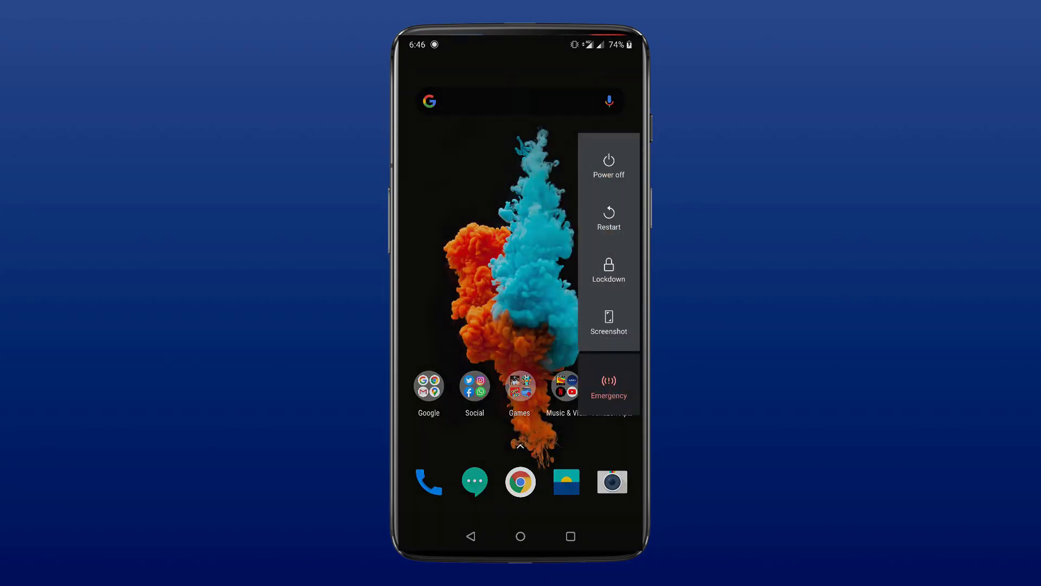